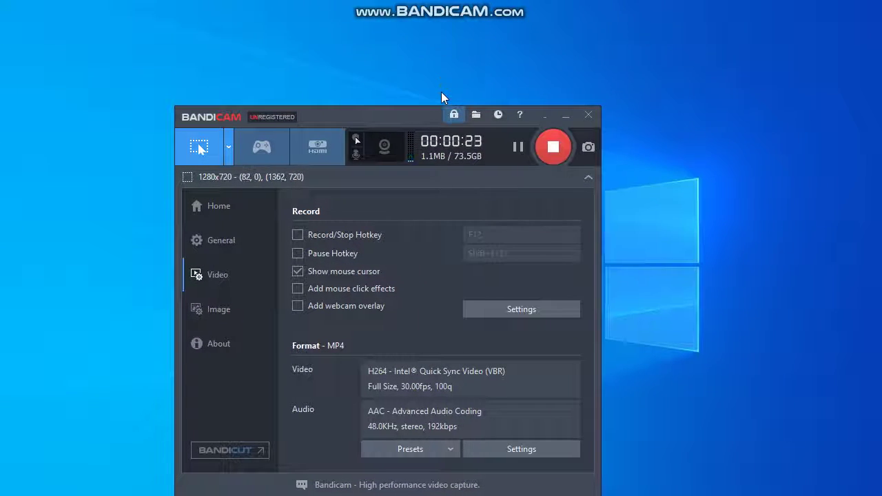
Step: Open the Sound page of the Windows system settings
drag(441, 113, 442, 70)
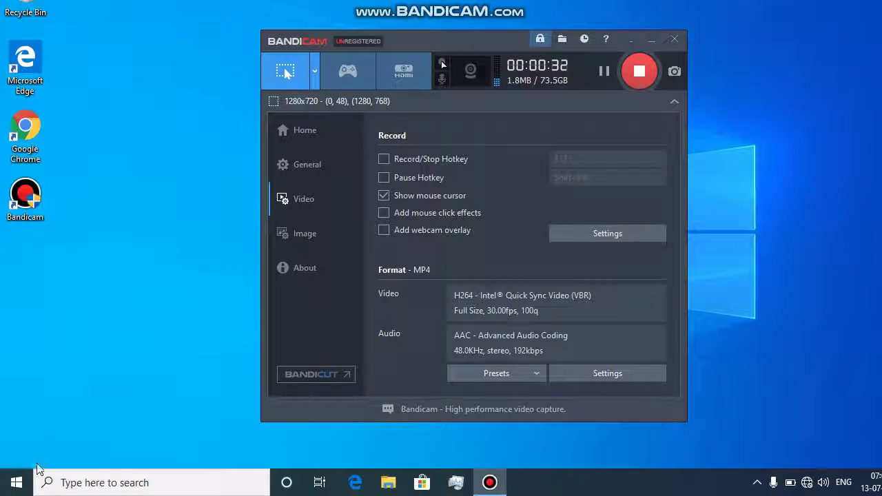
click(17, 482)
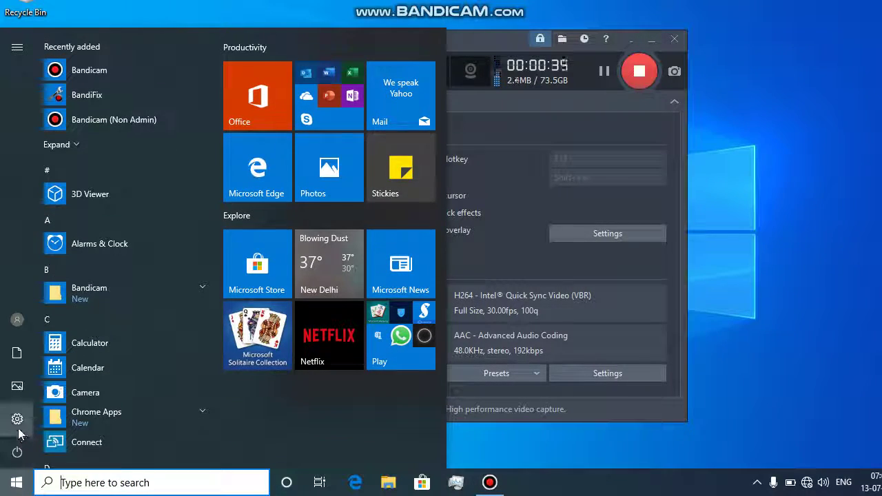
click(18, 428)
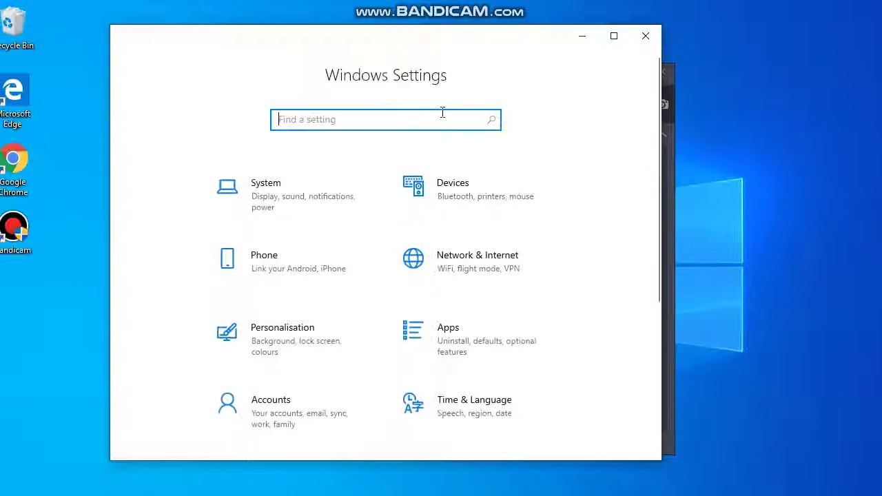
click(319, 195)
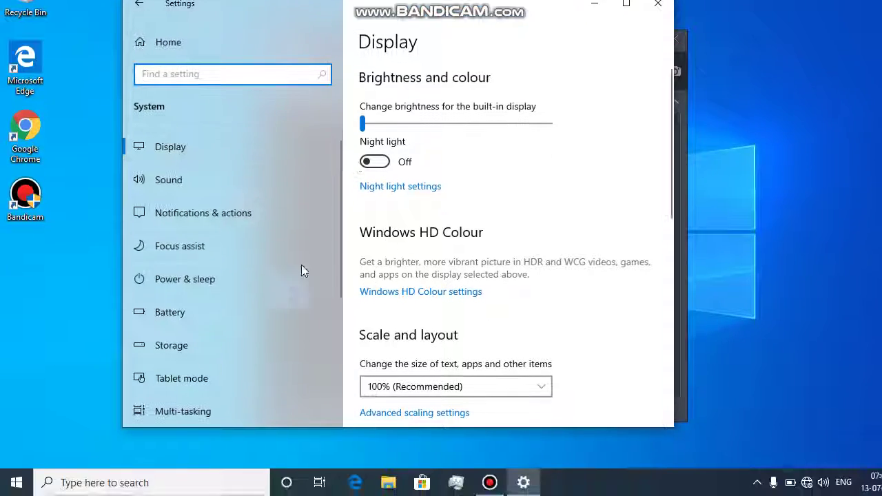
click(213, 209)
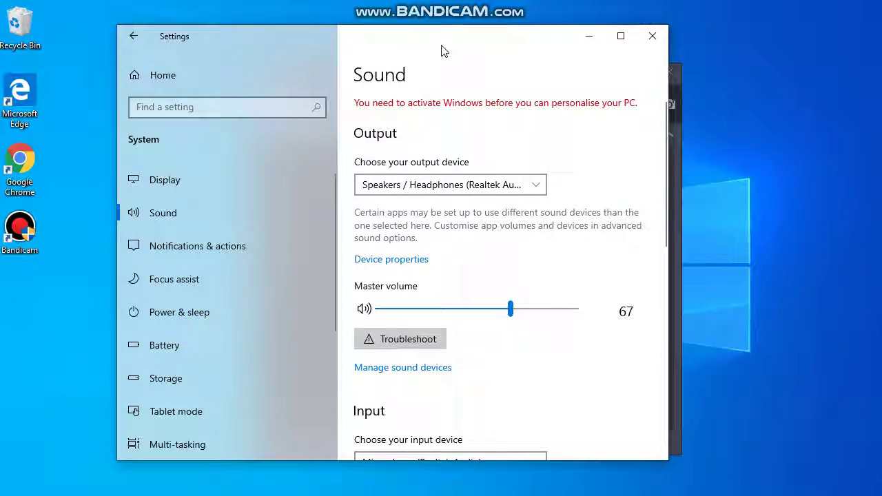
Step: Arrange the Settings window and the Bandicam window side by side on the desktop
drag(443, 47, 363, 314)
drag(360, 276, 286, 22)
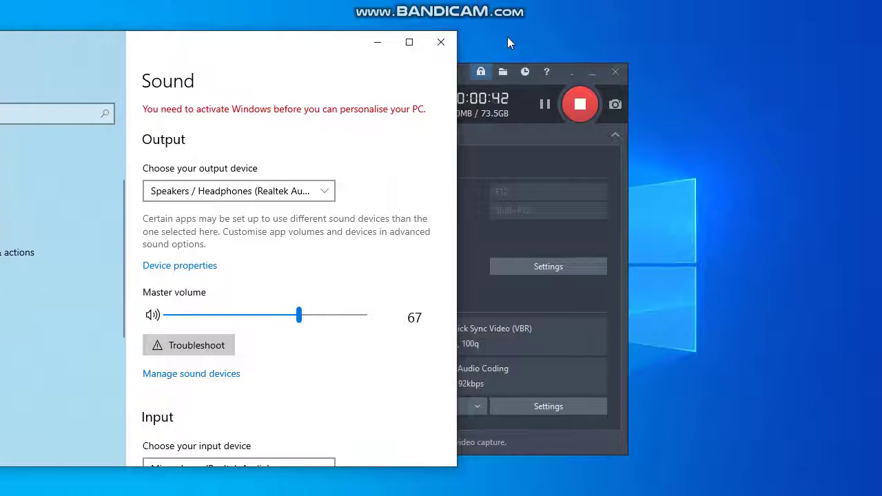
drag(466, 67, 677, 33)
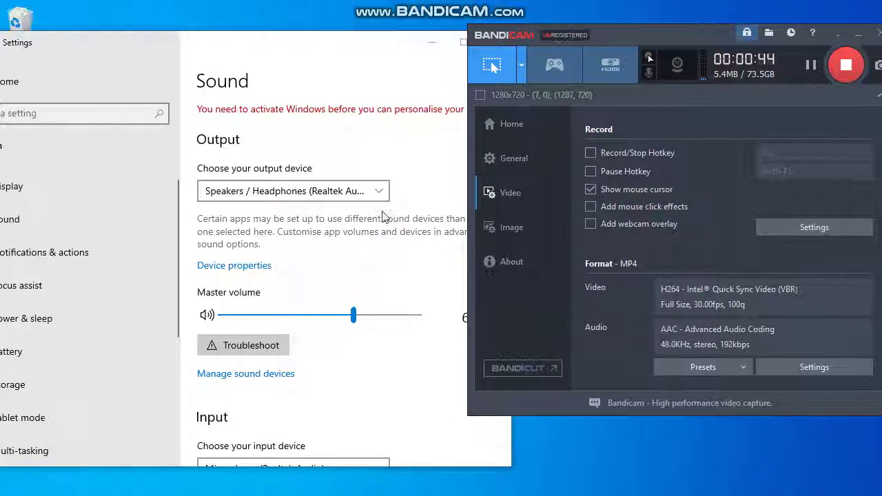
Step: Open the sound device management page and show the available actions for the Realtek microphone and the speakers/headphones
click(330, 218)
scroll(384, 218, down, 6)
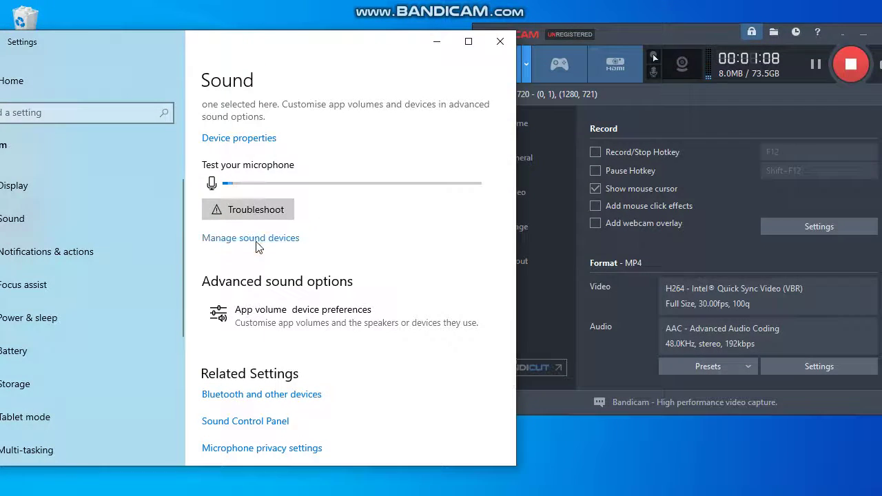
click(256, 241)
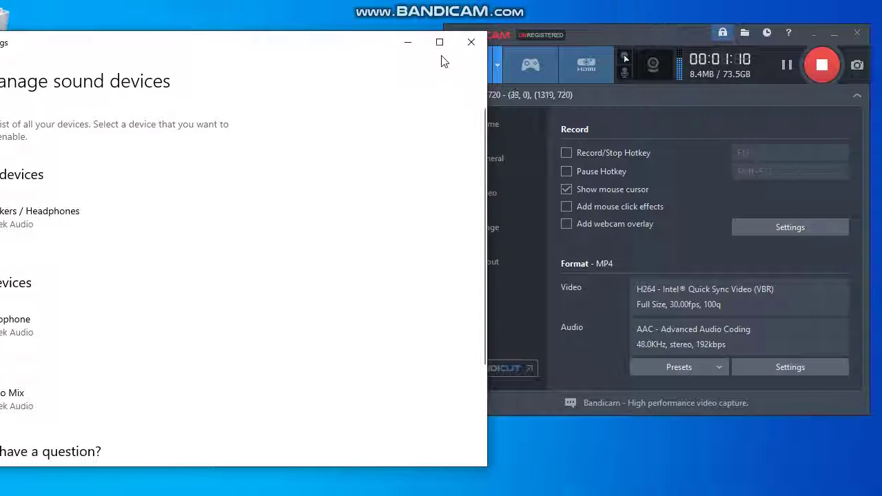
drag(343, 40, 406, 22)
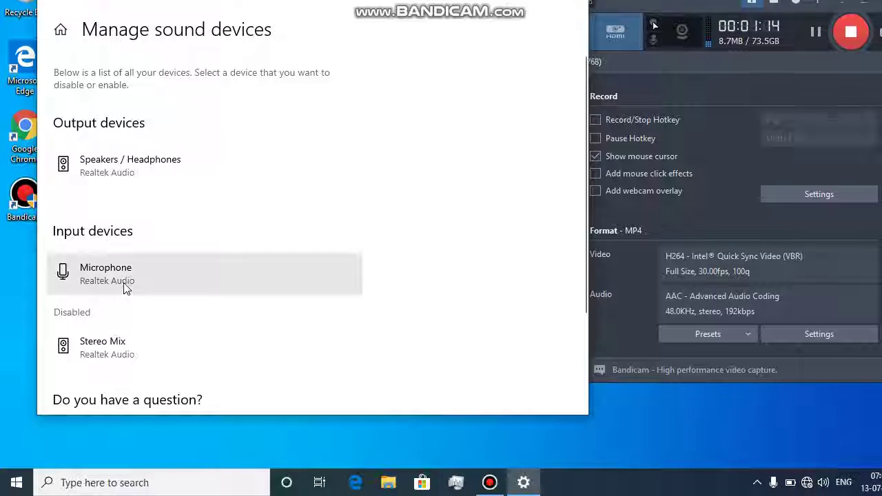
scroll(125, 316, down, 2)
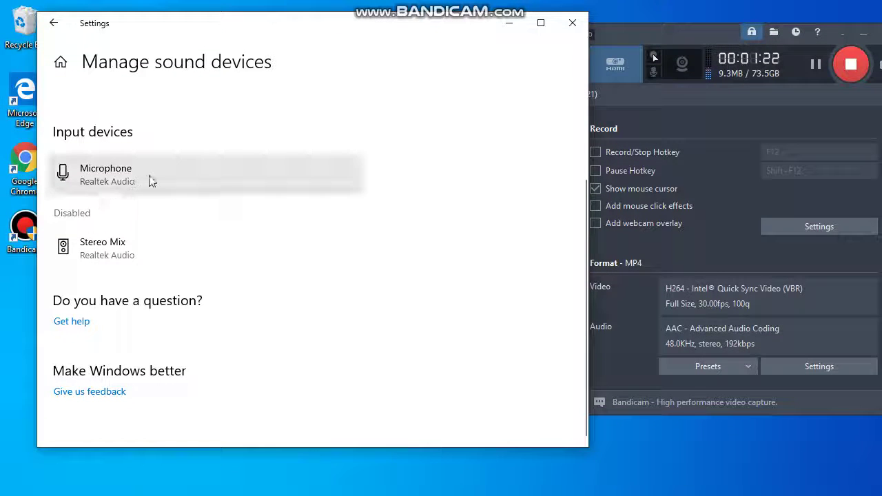
click(98, 190)
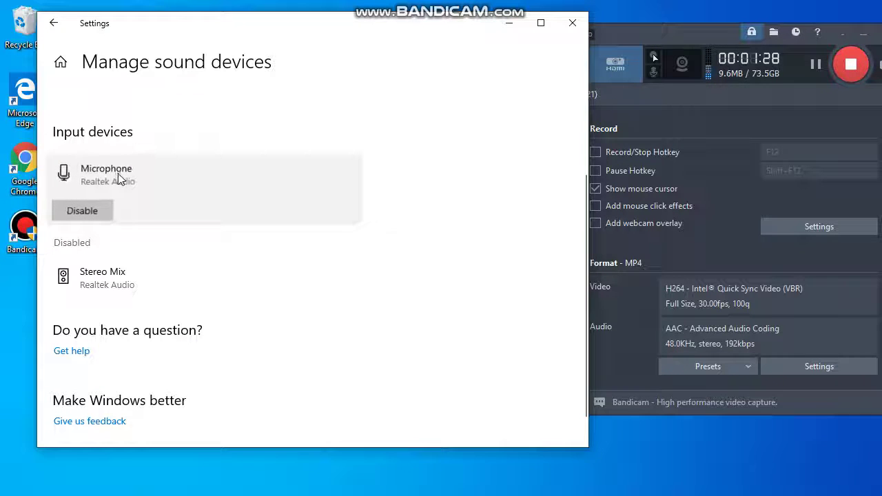
scroll(139, 169, up, 2)
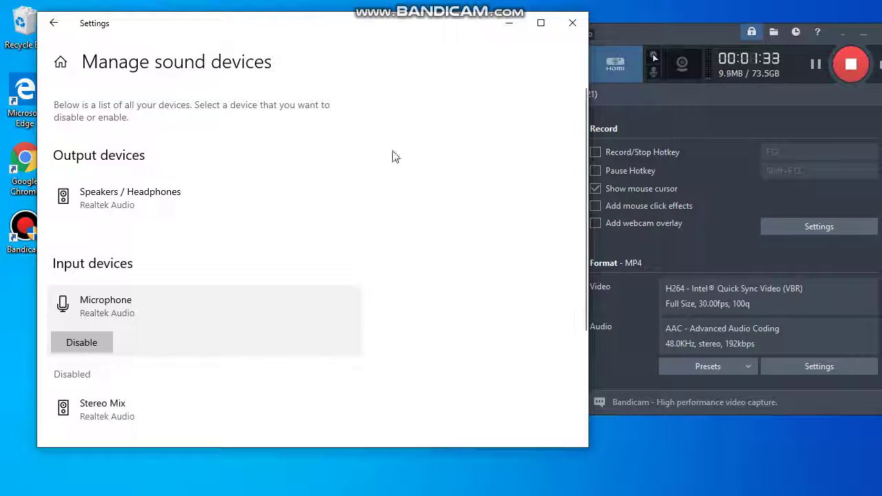
click(131, 208)
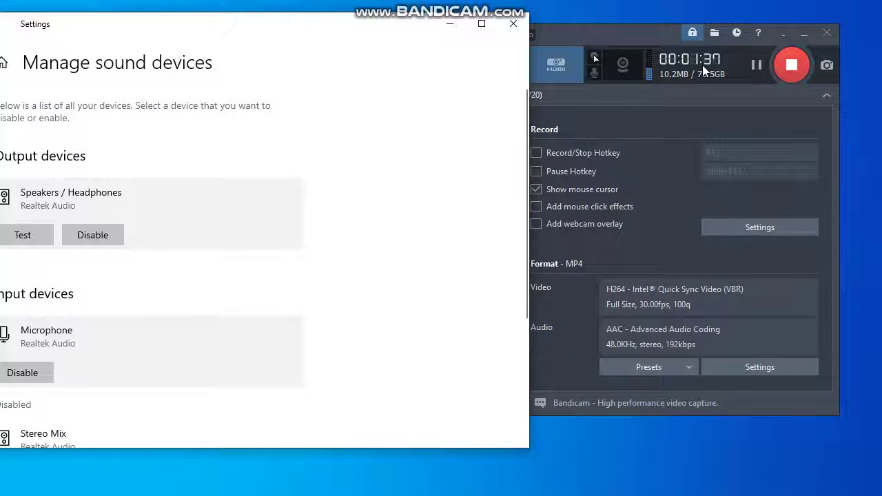
Step: Return to the Sound settings page and open the Sound Control Panel from its related settings
click(748, 73)
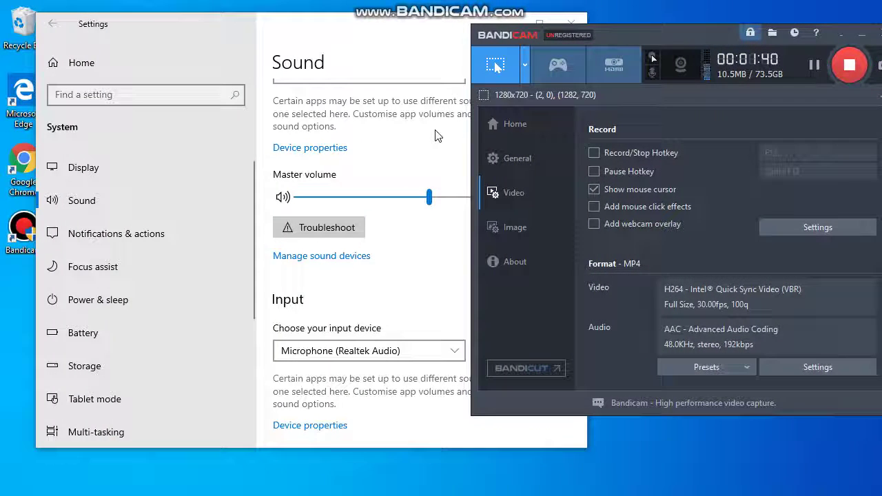
scroll(419, 136, down, 4)
click(420, 183)
scroll(419, 183, down, 4)
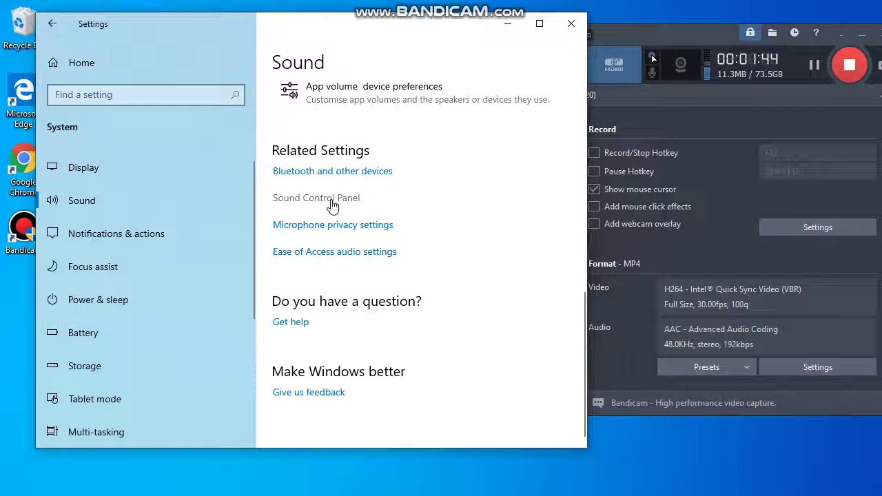
click(332, 205)
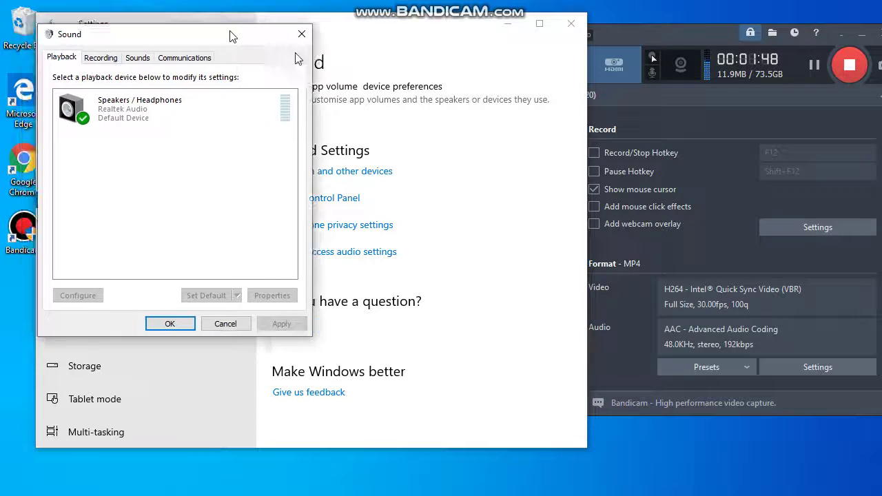
Step: Check the speakers/headphones among the playback devices and show the list of recording devices
drag(231, 32, 325, 64)
click(217, 140)
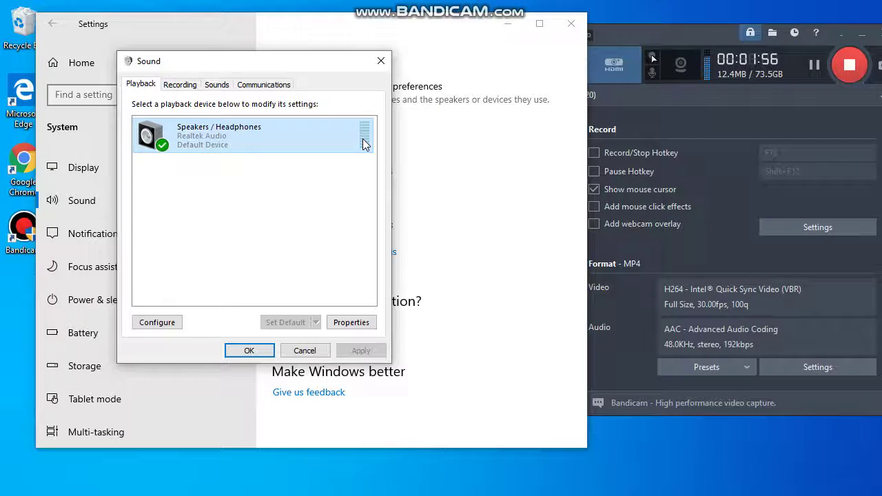
click(183, 87)
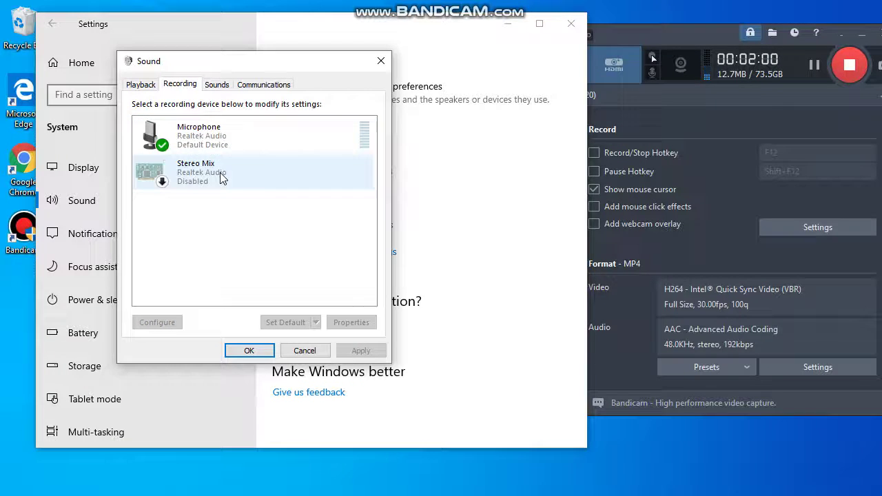
Step: Open the Realtek microphone's properties and review its Listen, Levels, Advanced and General settings
click(245, 136)
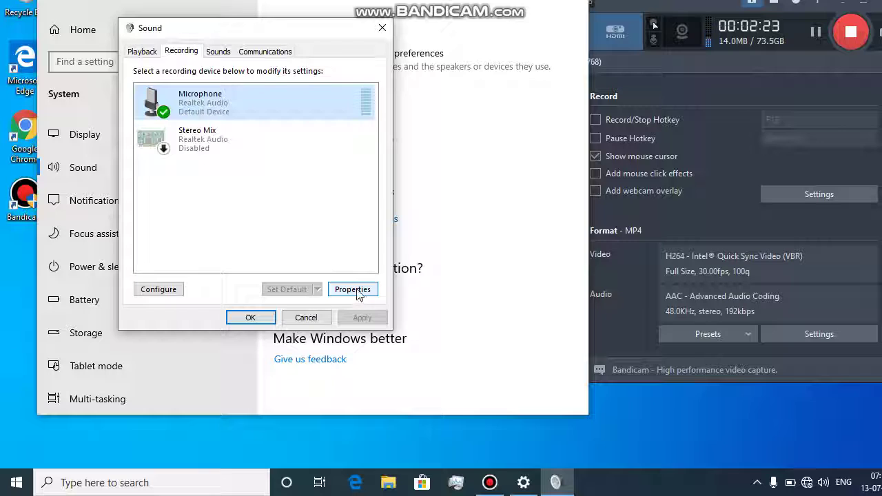
click(356, 327)
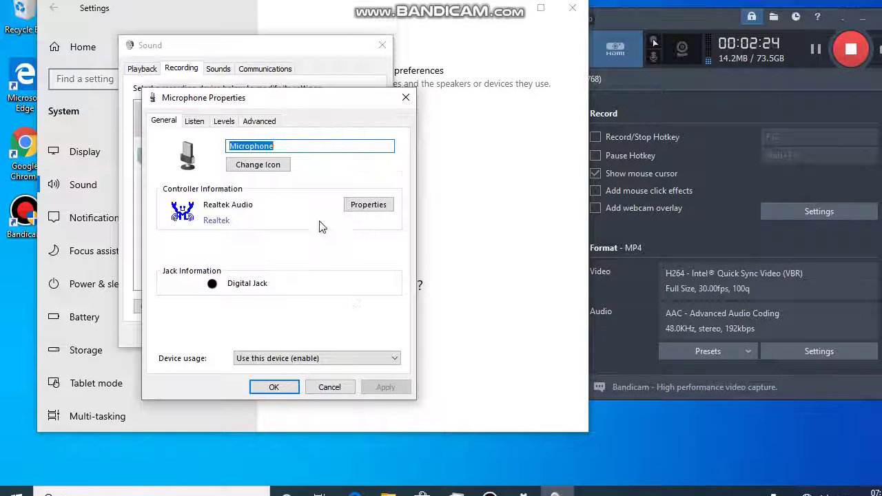
drag(302, 86, 277, 56)
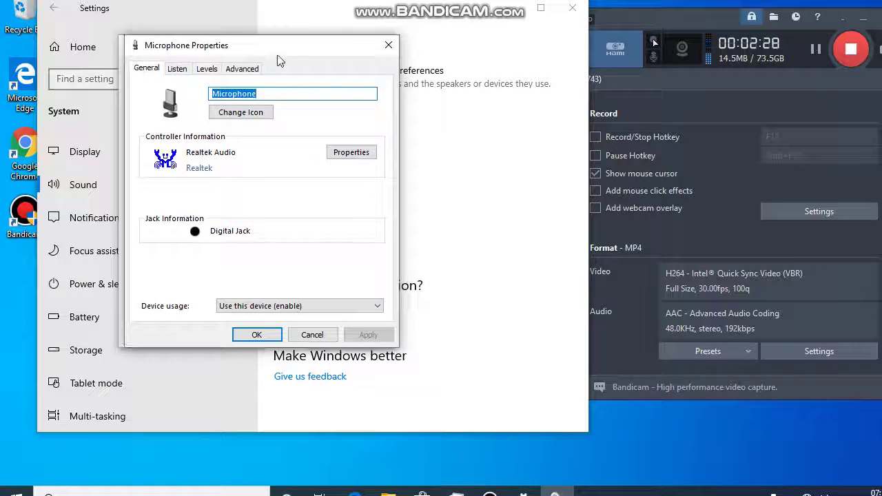
click(179, 72)
click(205, 75)
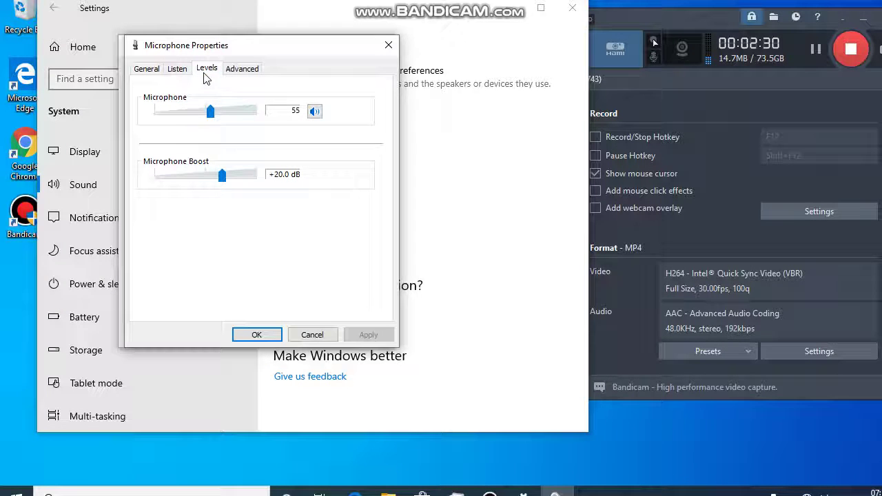
click(253, 69)
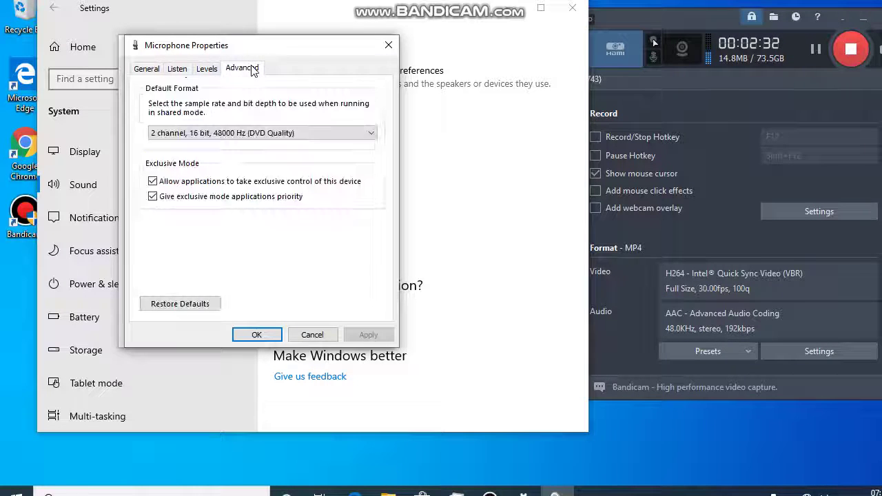
click(150, 69)
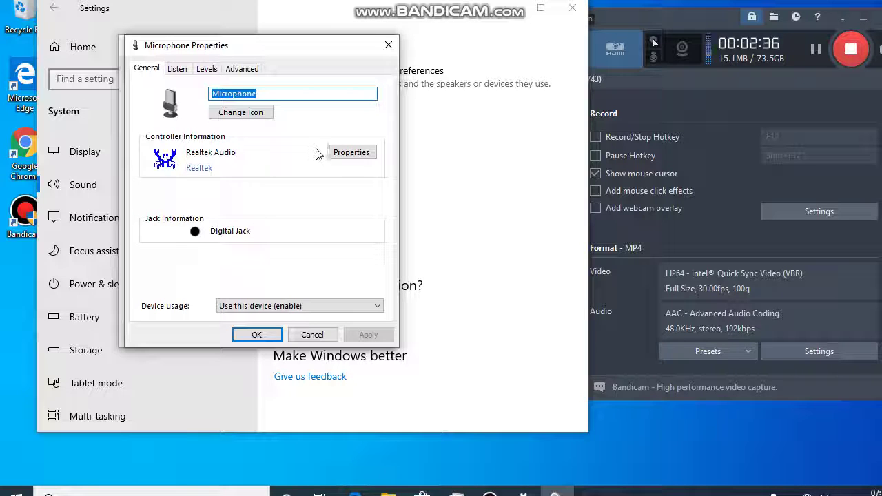
Step: Open the Realtek Audio controller's properties and check its driver information and device status
click(352, 155)
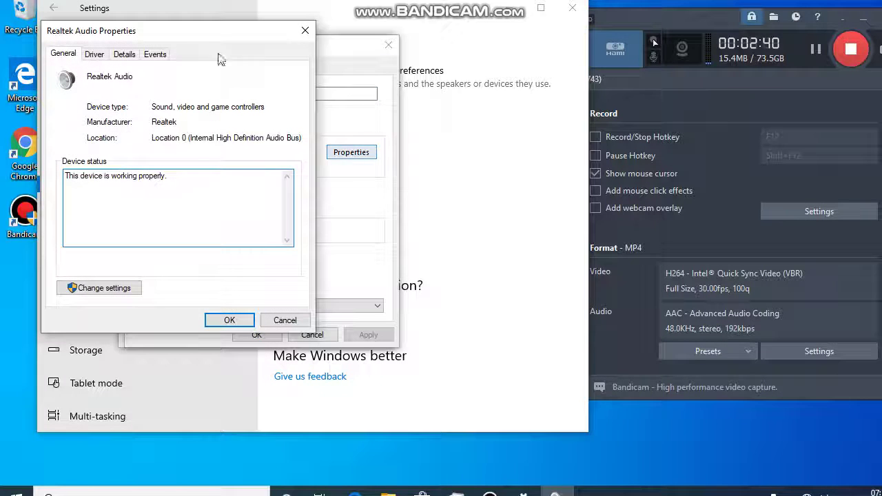
drag(217, 44, 293, 47)
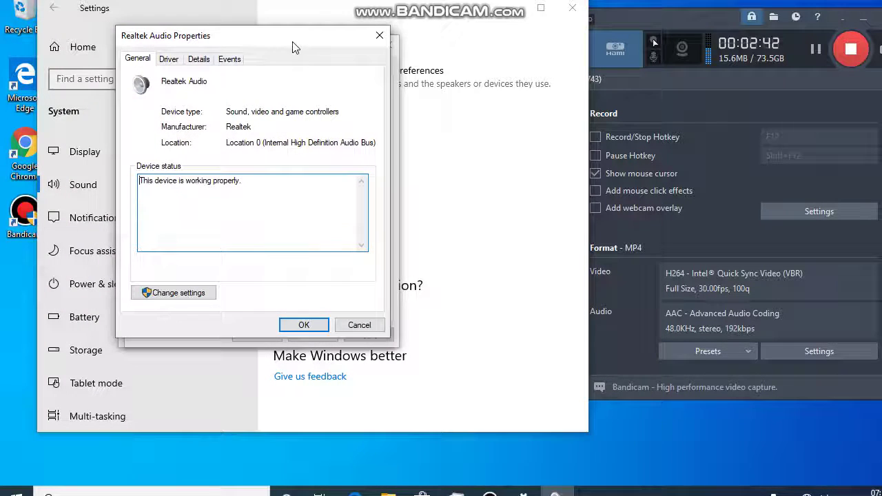
click(169, 59)
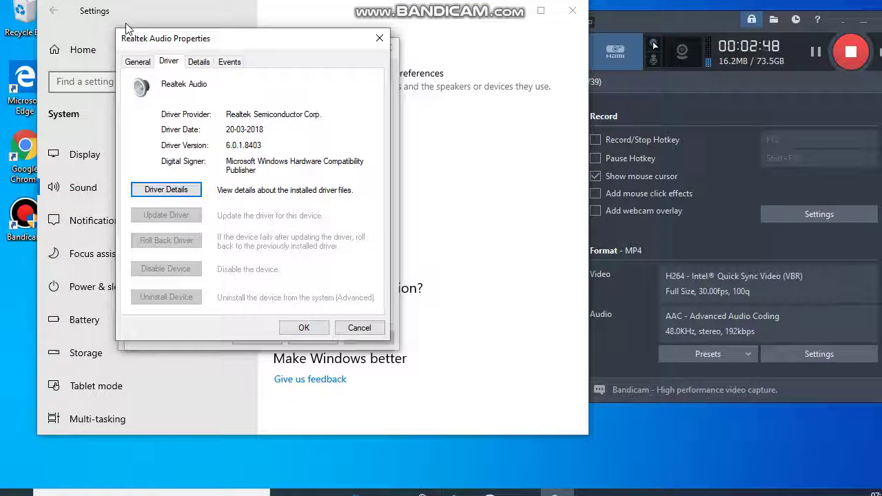
click(137, 43)
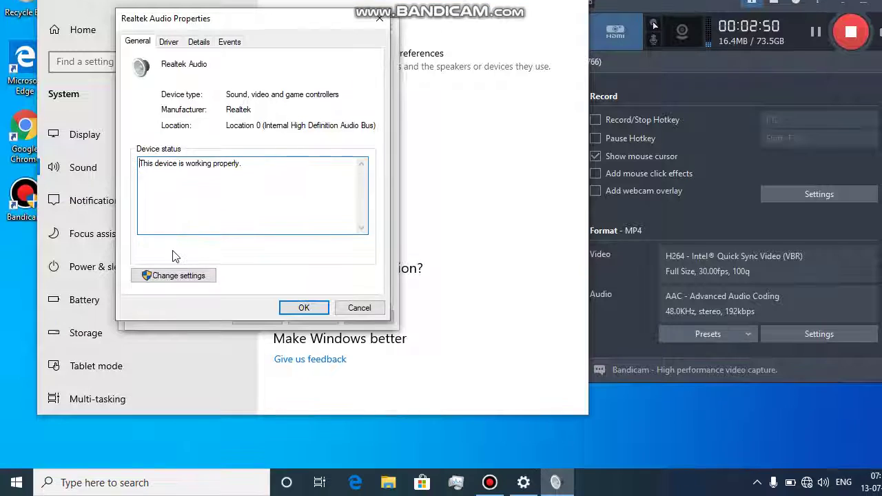
Step: Unlock the Realtek Audio properties for changes and show the update, disable and uninstall options of its driver
click(174, 276)
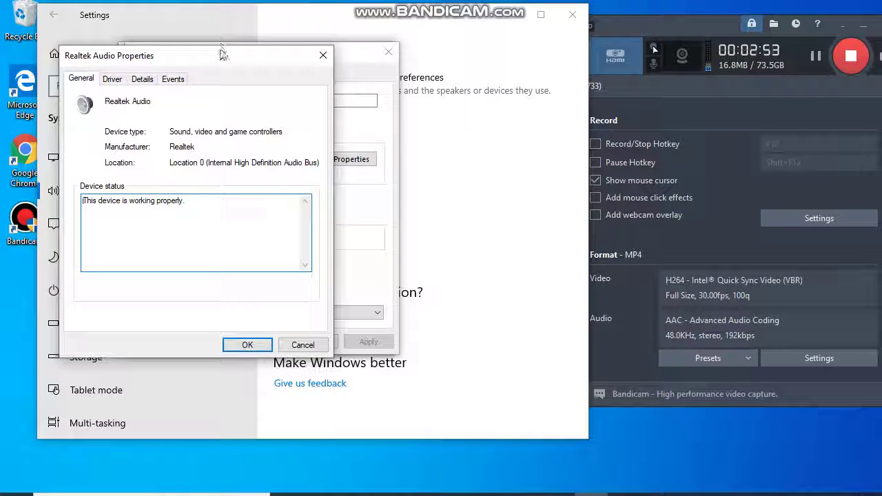
drag(222, 55, 258, 57)
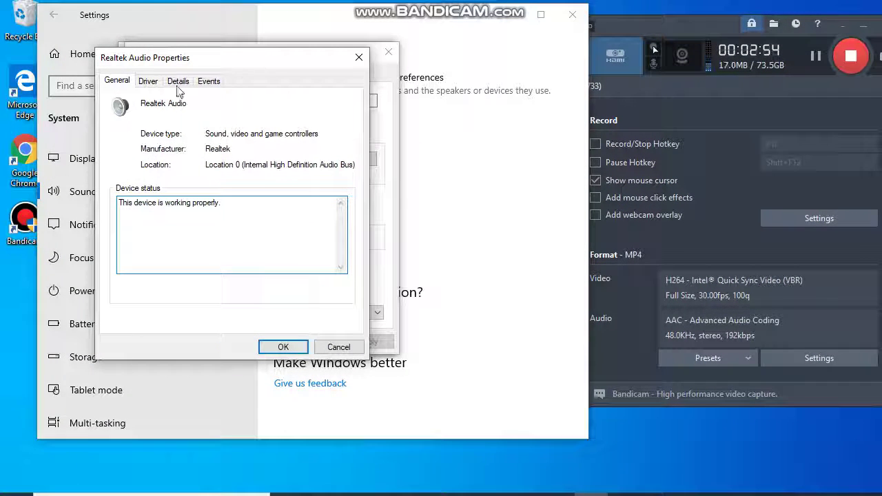
click(147, 82)
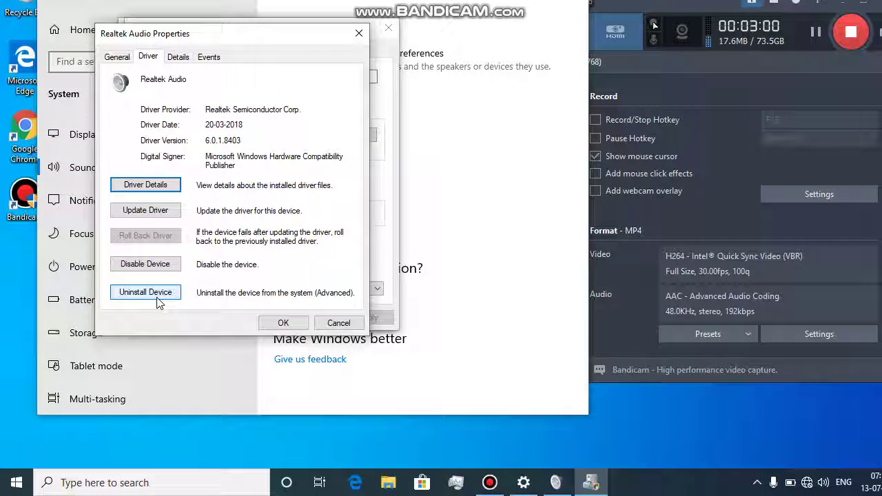
Step: Cancel out of all the open audio property dialogs and close the Settings window
click(338, 323)
click(314, 318)
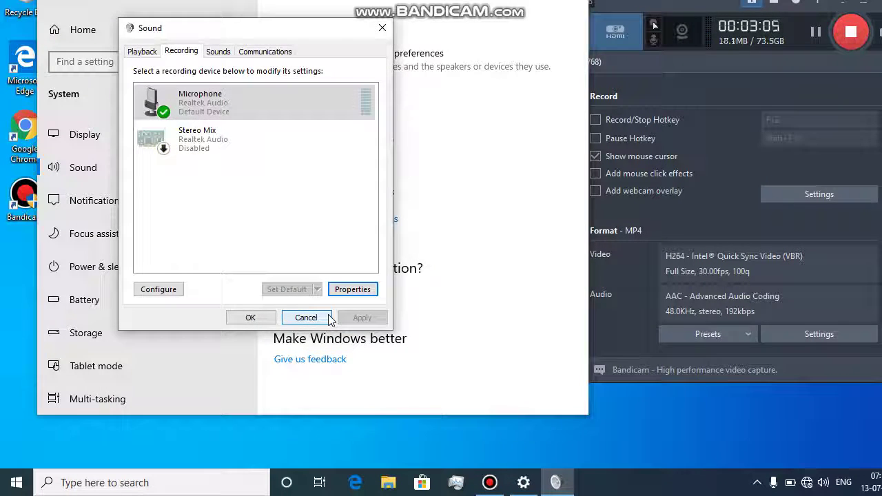
click(324, 321)
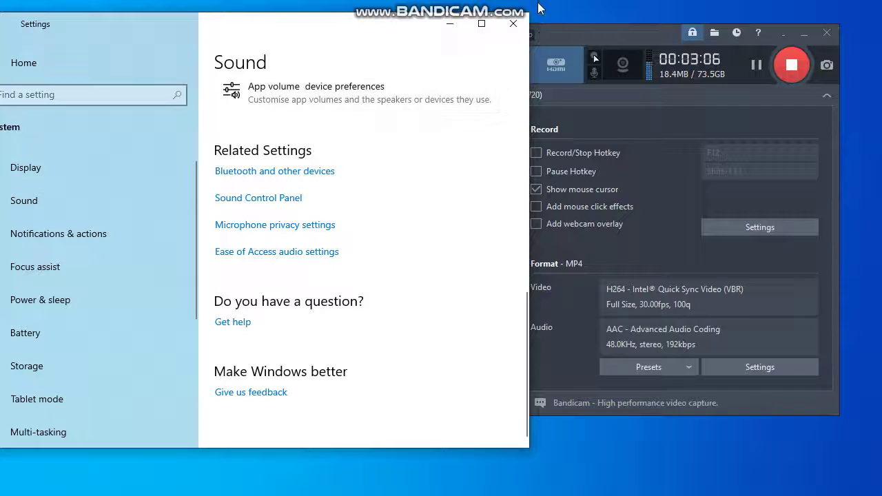
click(513, 25)
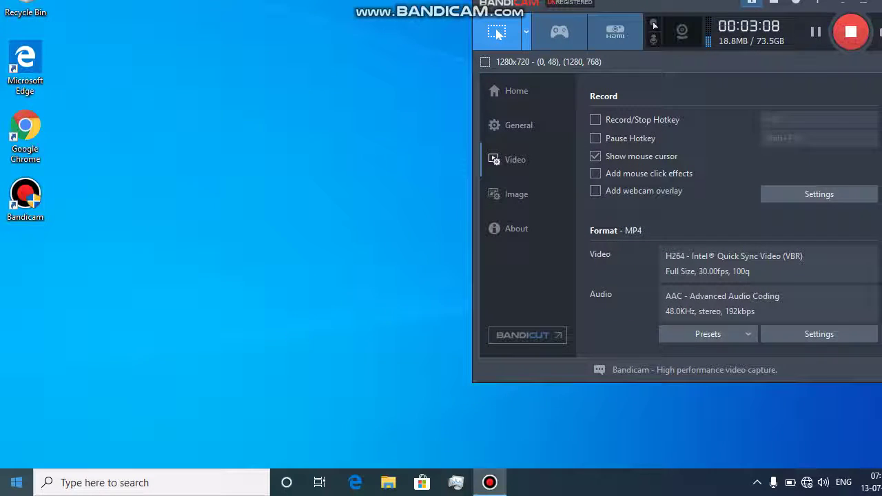
click(16, 483)
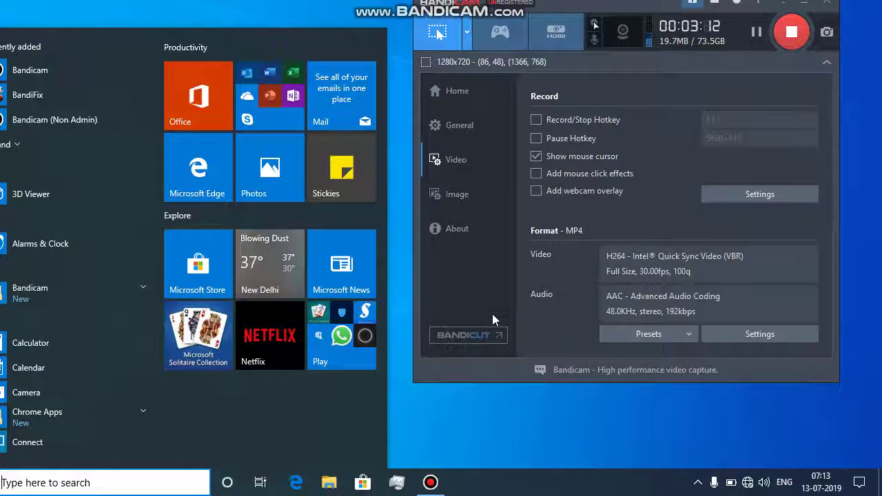
click(552, 316)
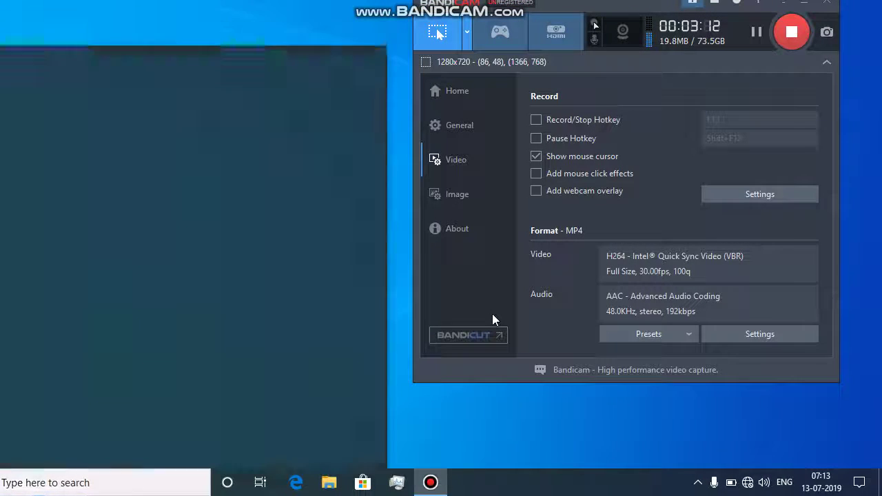